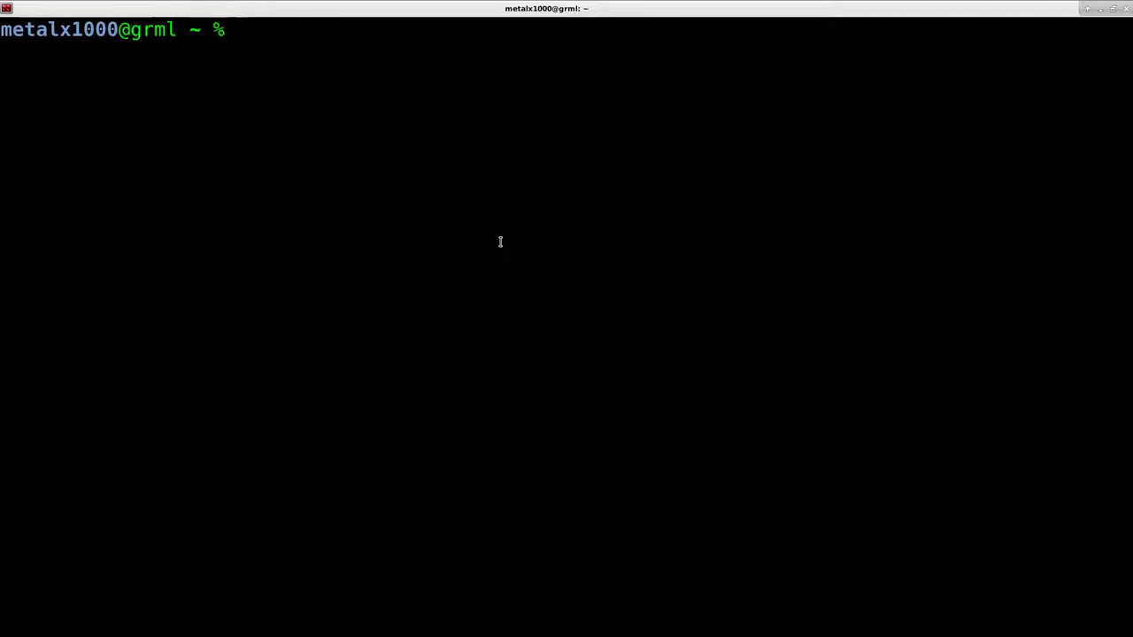
text(ssh chip@)
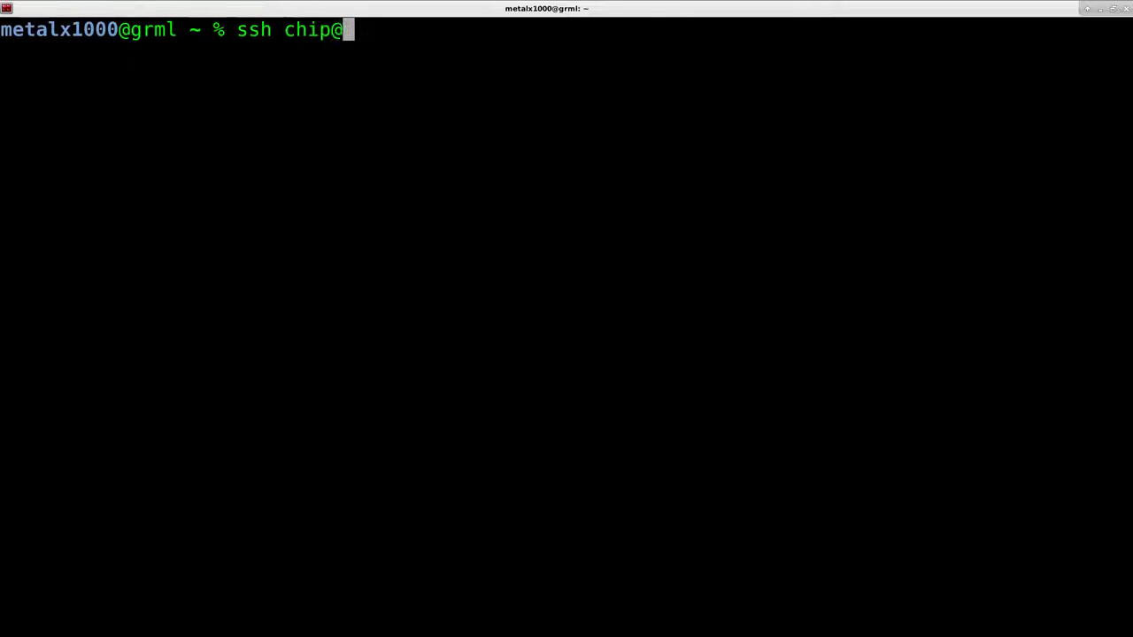
text(192.168.1.)
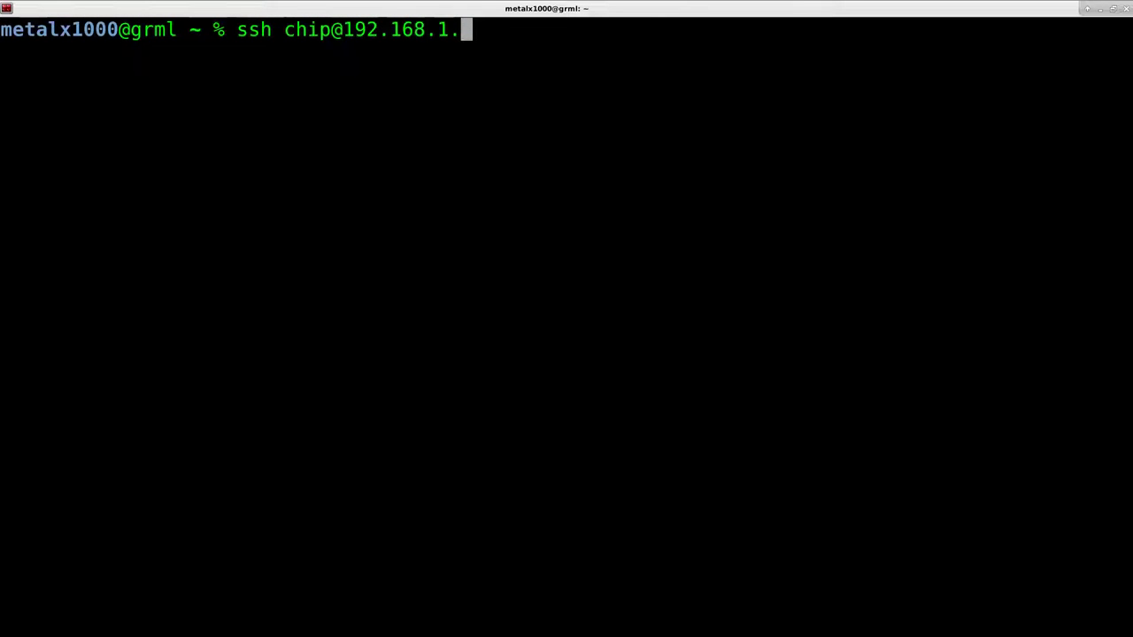
text(114)
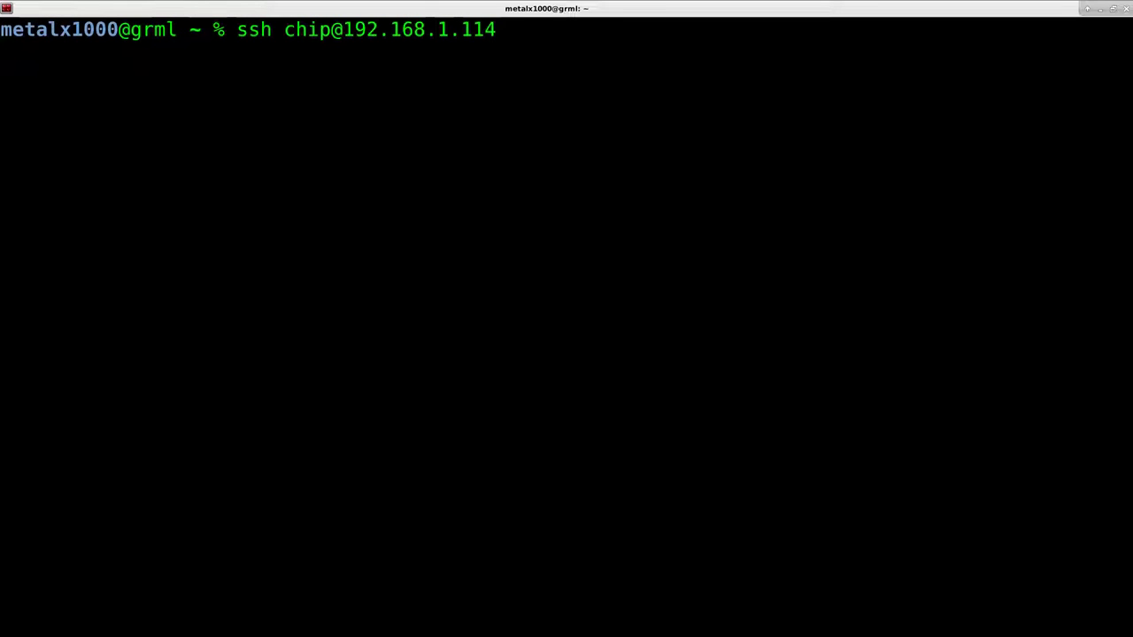
key(Return)
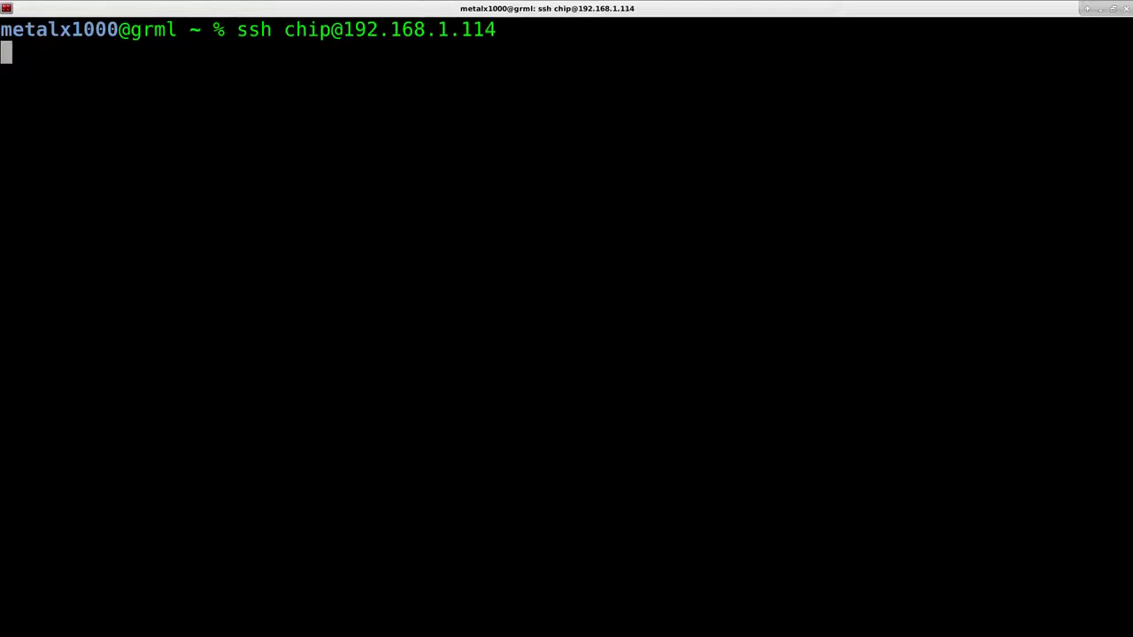
text(yes)
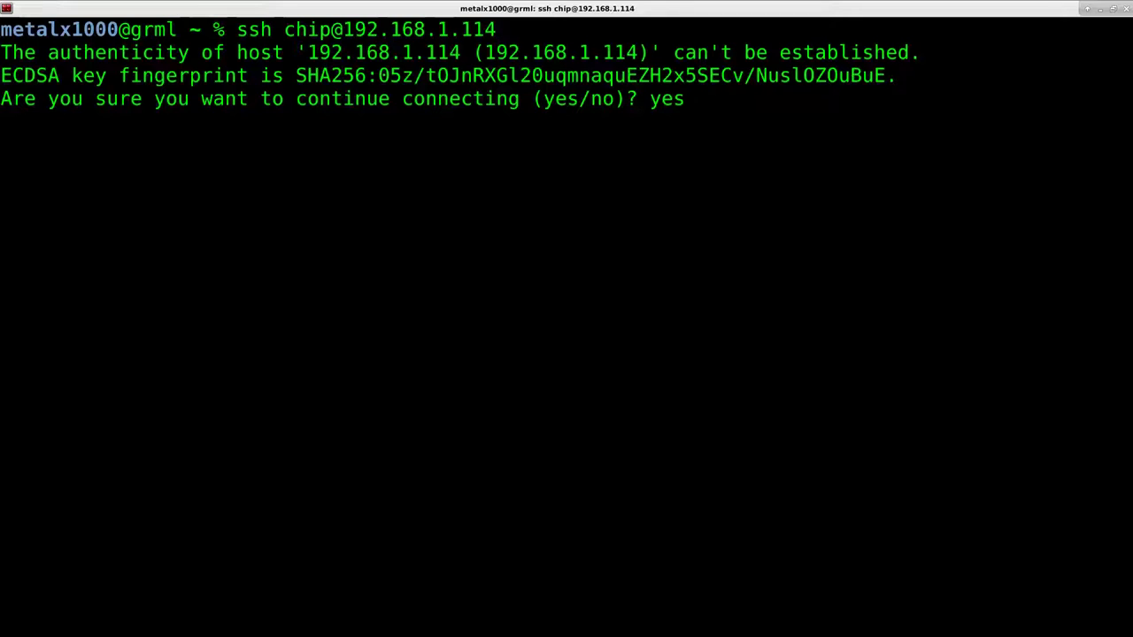
key(Return)
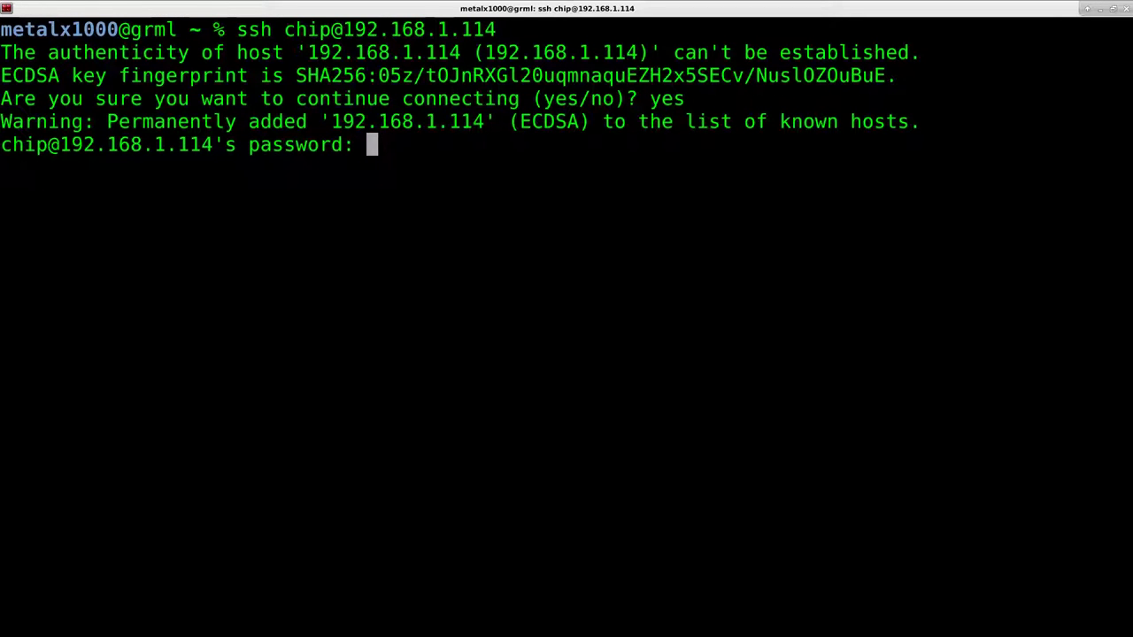
key(Return)
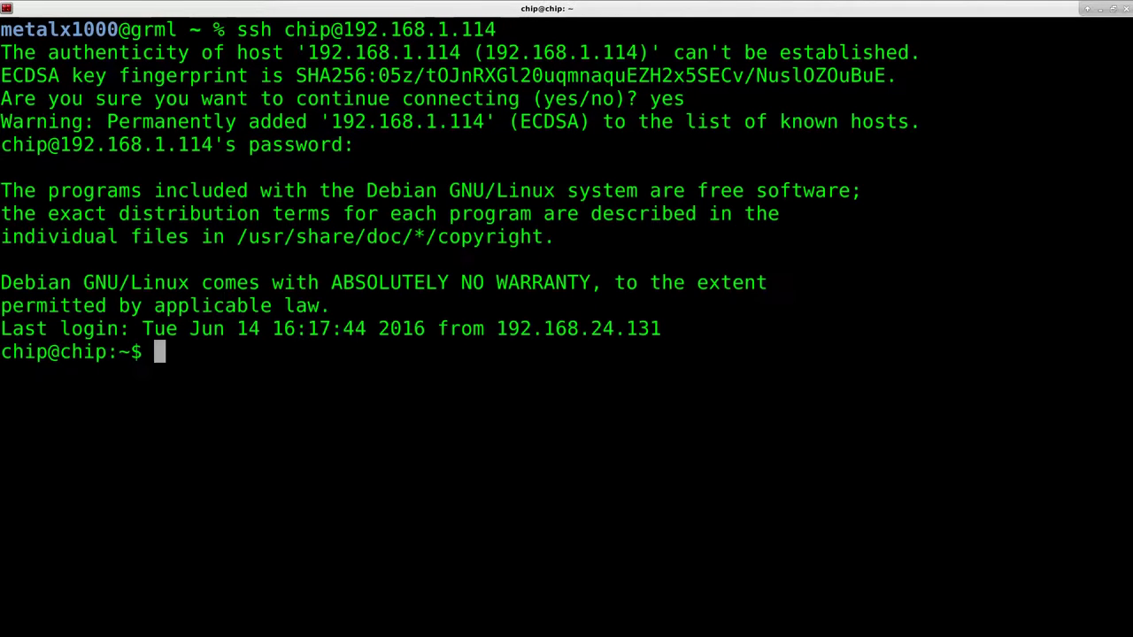
Clear the screen, run mplayer music1.mp3, and interrupt playback after about 10 seconds.
text(mplayer)
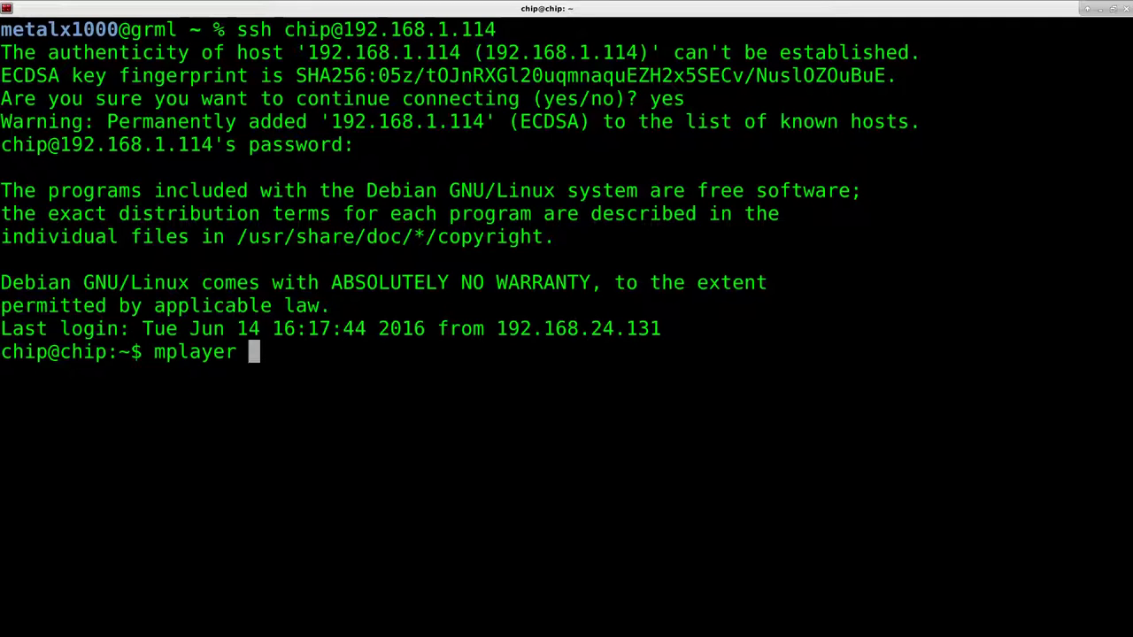
key(ctrl+l)
text(music1.mp3)
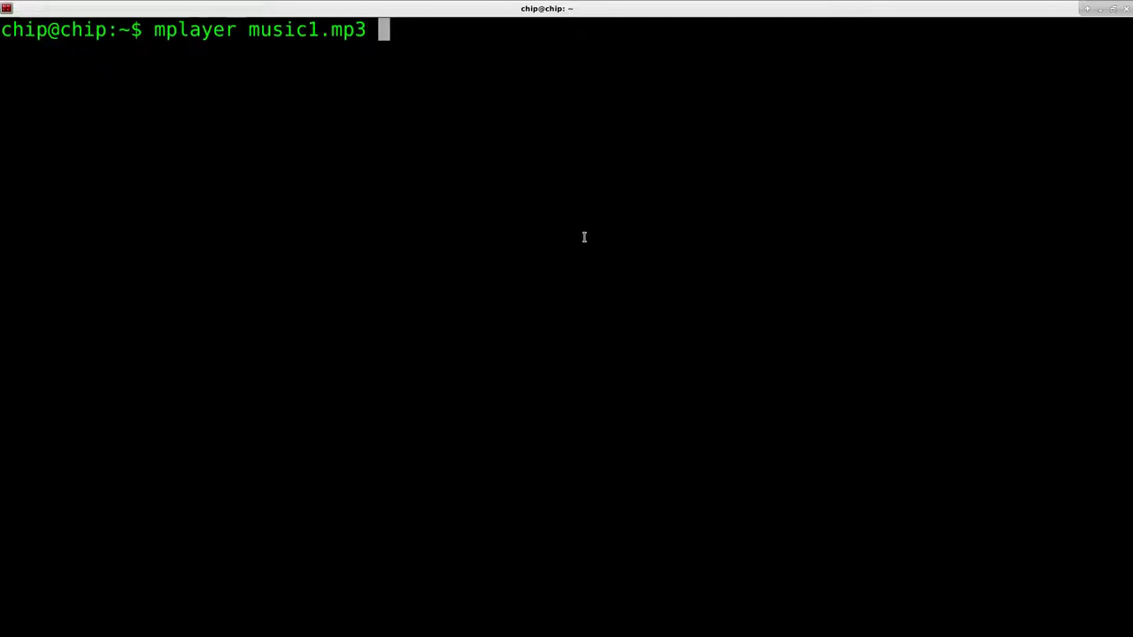
key(Return)
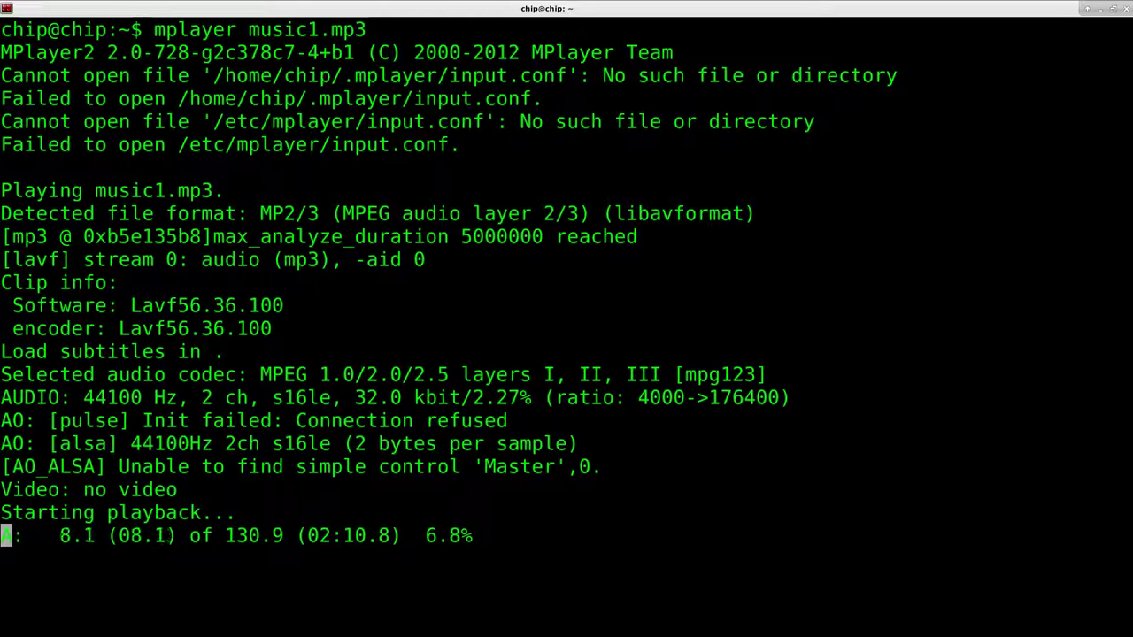
key(ctrl+c)
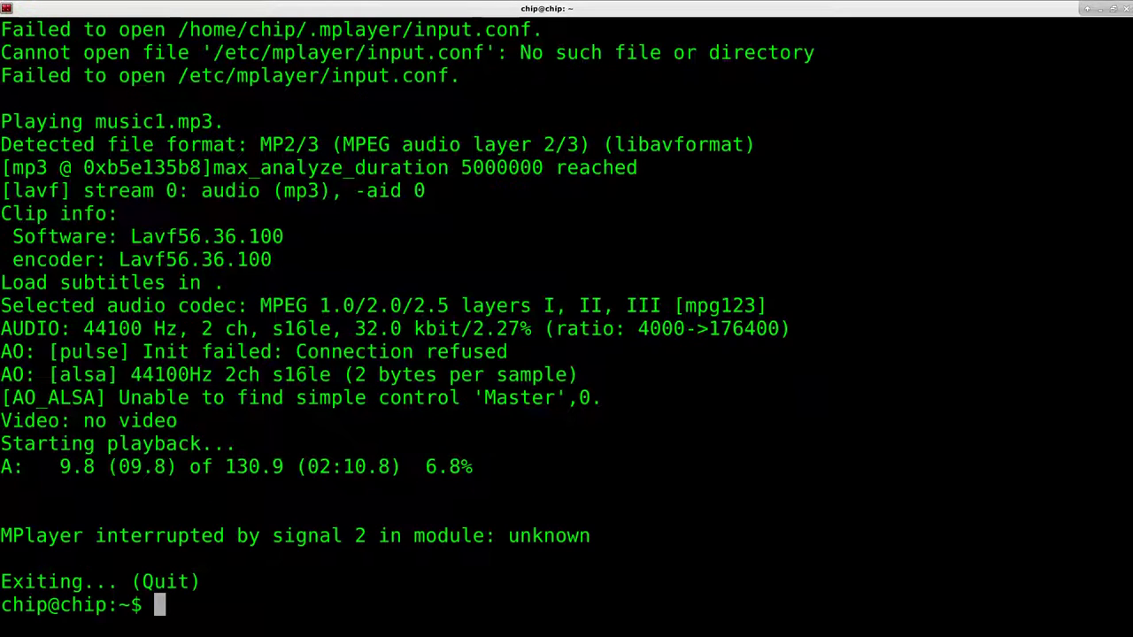
Launch alsamixer and unmute the Left Mixer, Power Amplifier and Right Mixer channels.
text(als)
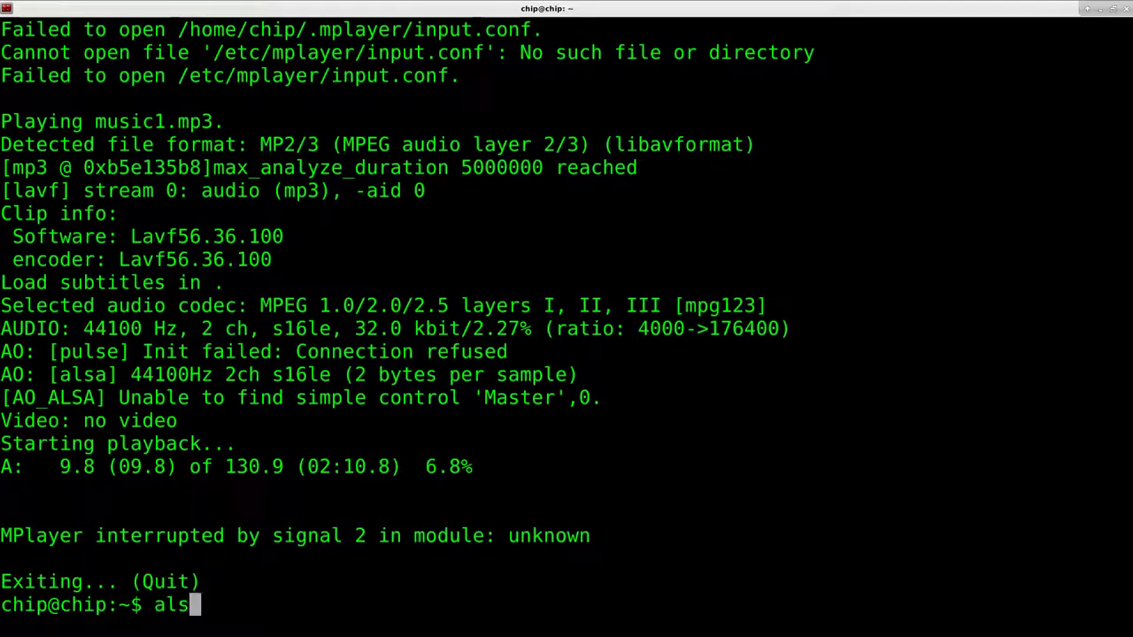
text(amixer)
key(Return)
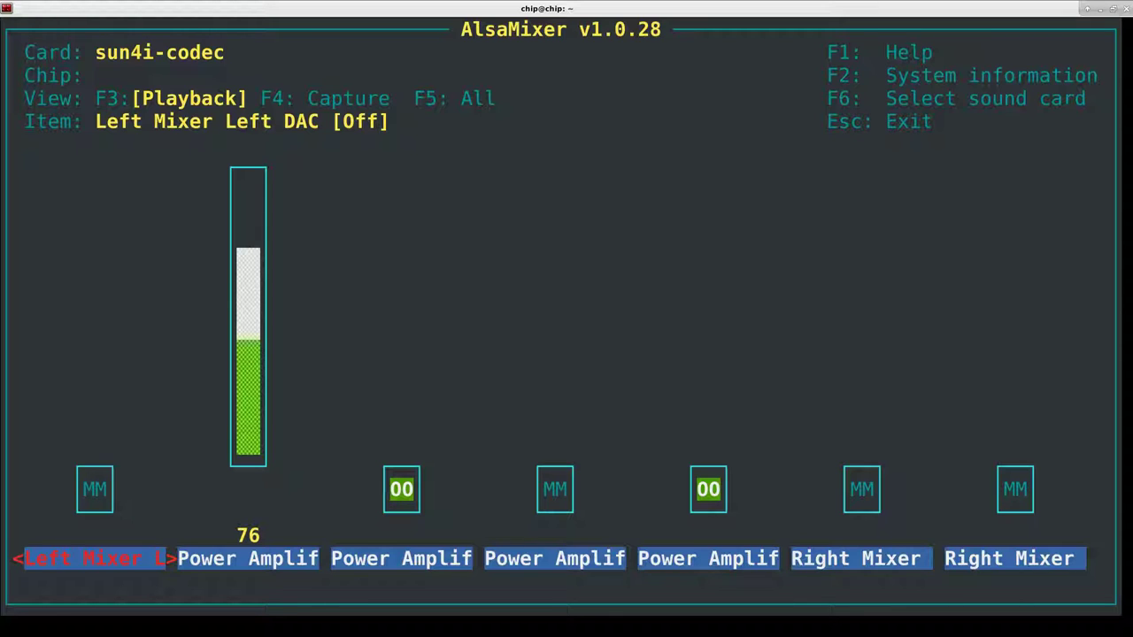
key(m)
key(Right)
key(Right)
key(Right)
key(m)
key(Right)
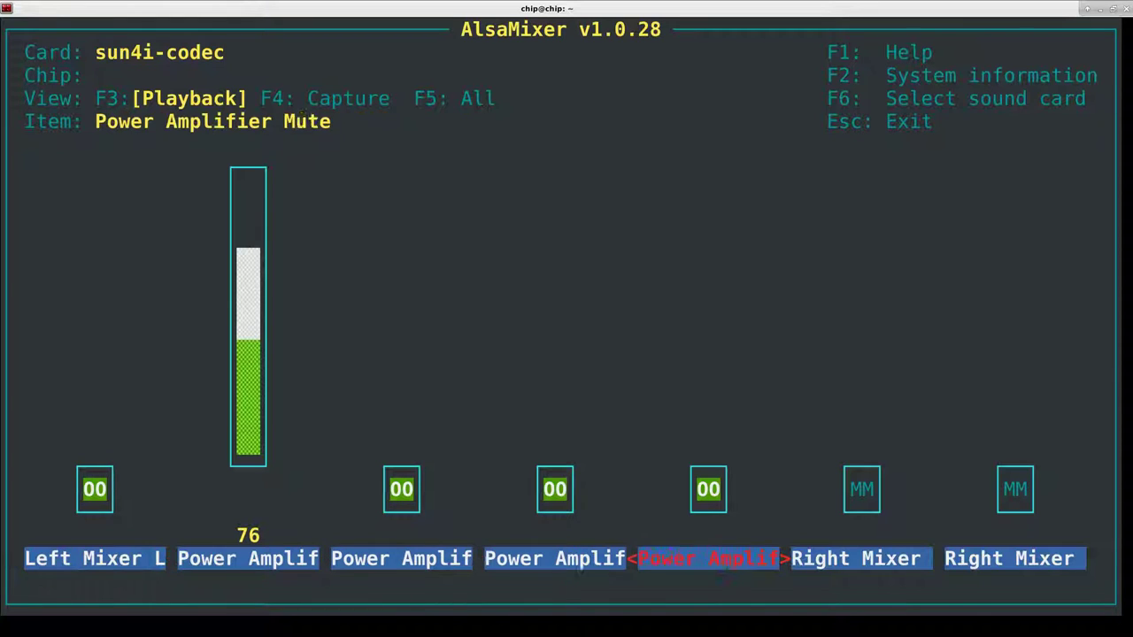
key(Right)
key(m)
key(Right)
key(m)
Check the F6 sound card list, keep the default card, and quit alsamixer.
key(F6)
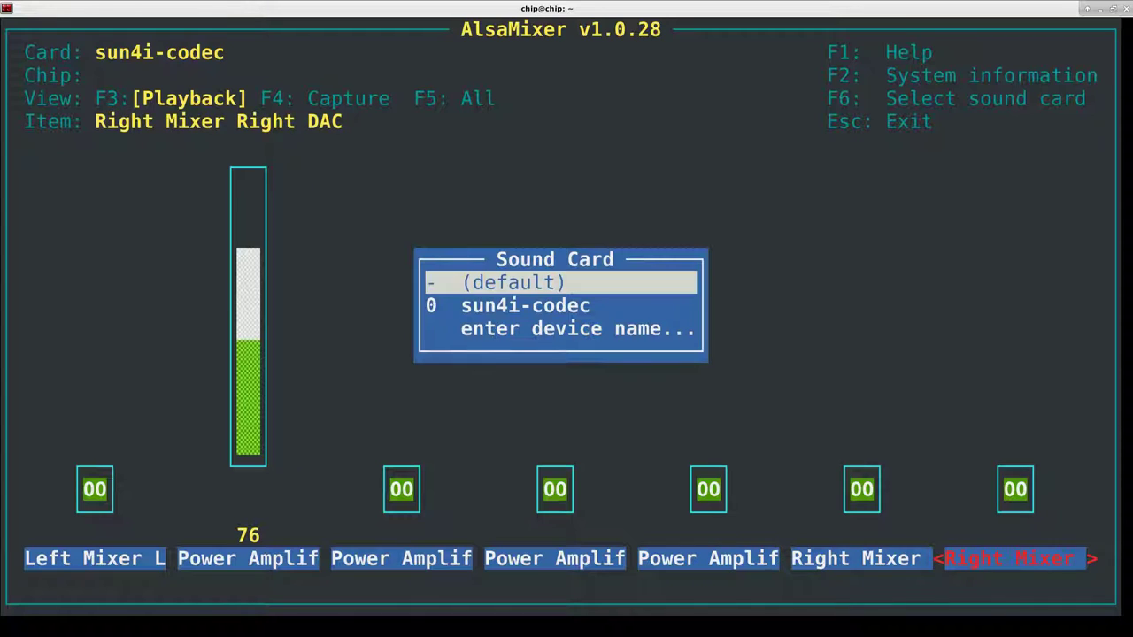
key(Down)
key(Up)
key(Down)
key(Up)
key(Escape)
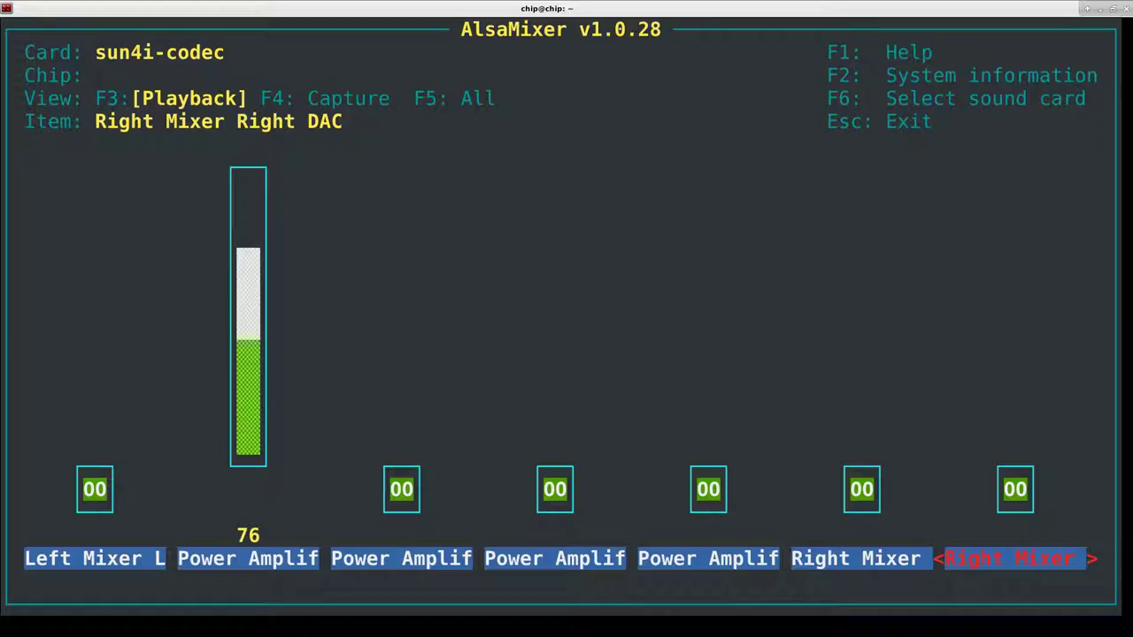
key(Escape)
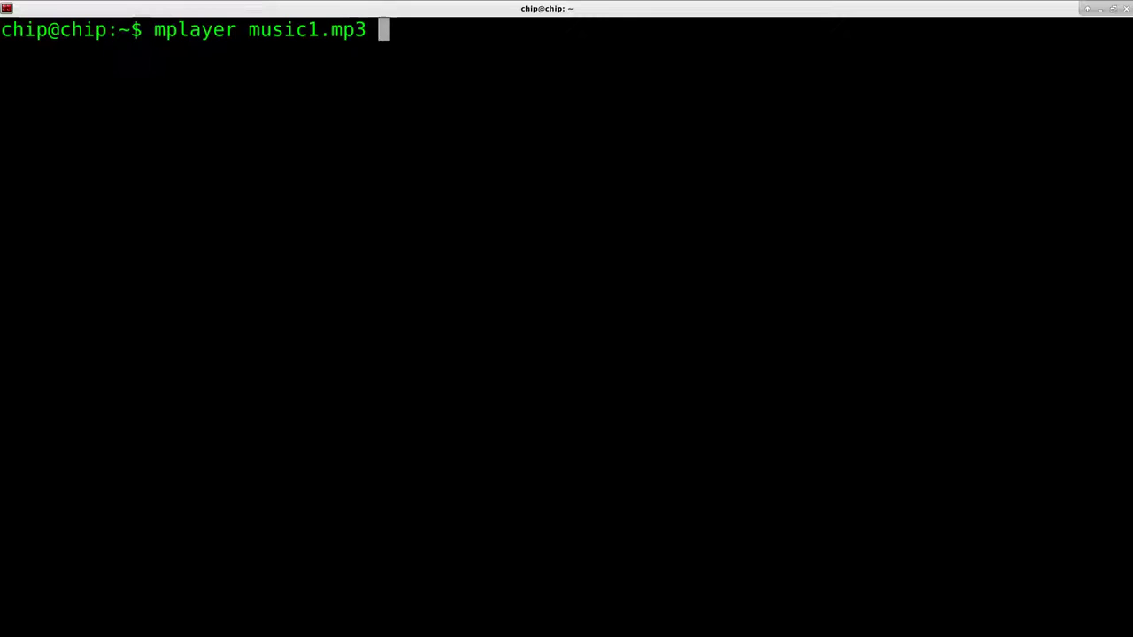
Stop mplayer, then leave the Power Amplifier at 100 (0.00 dB gain) in alsamixer and exit.
key(ctrl+c)
text(al)
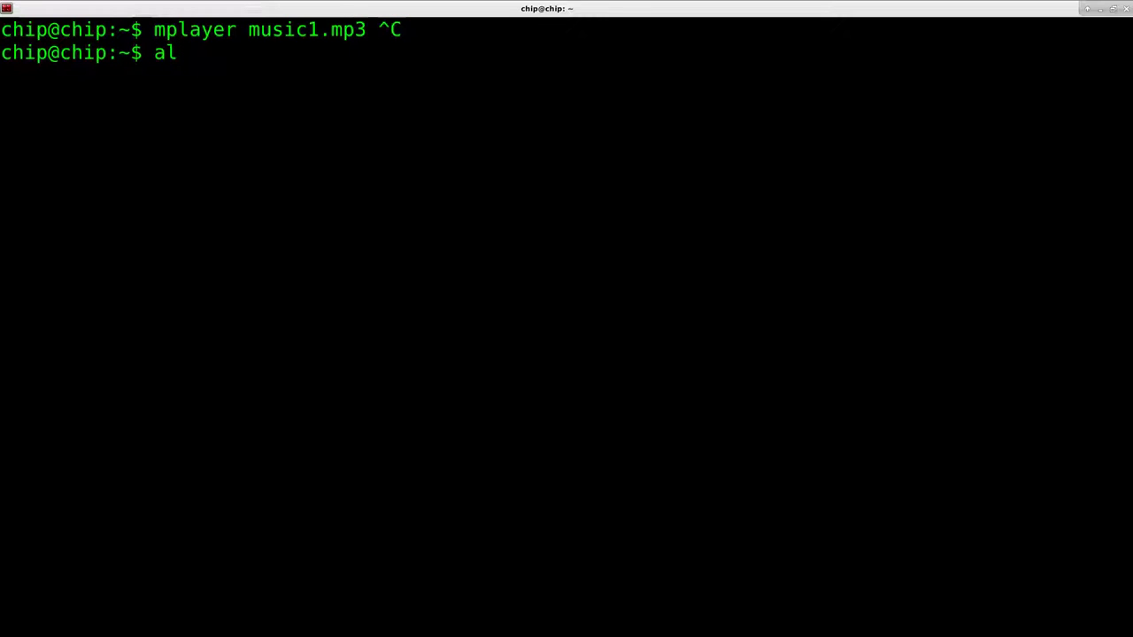
text(samixer)
key(Return)
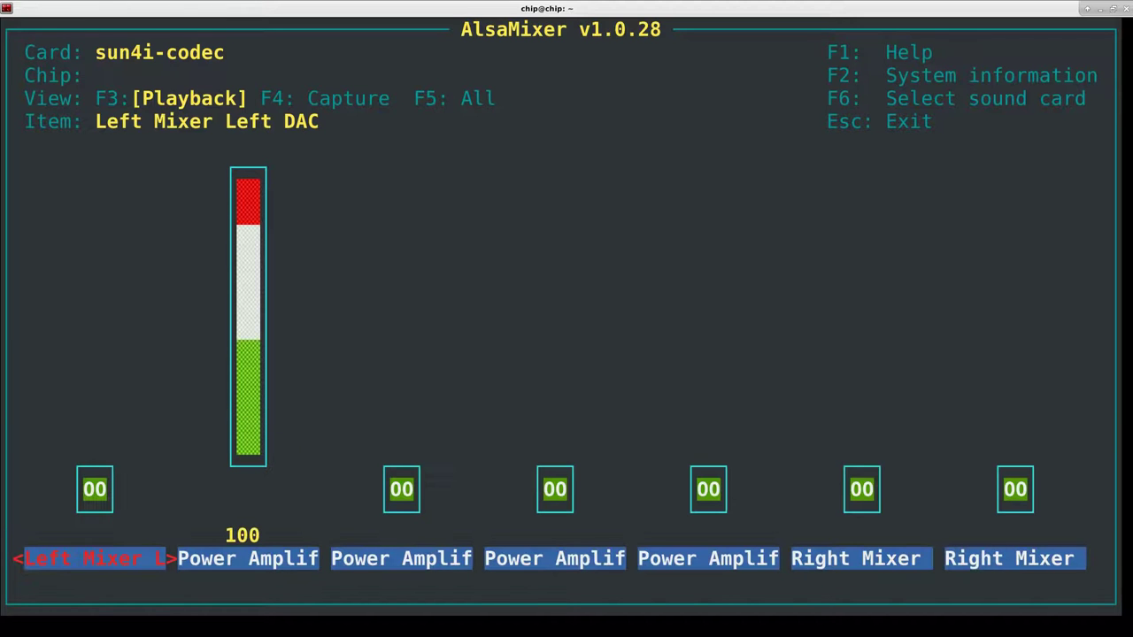
key(Right)
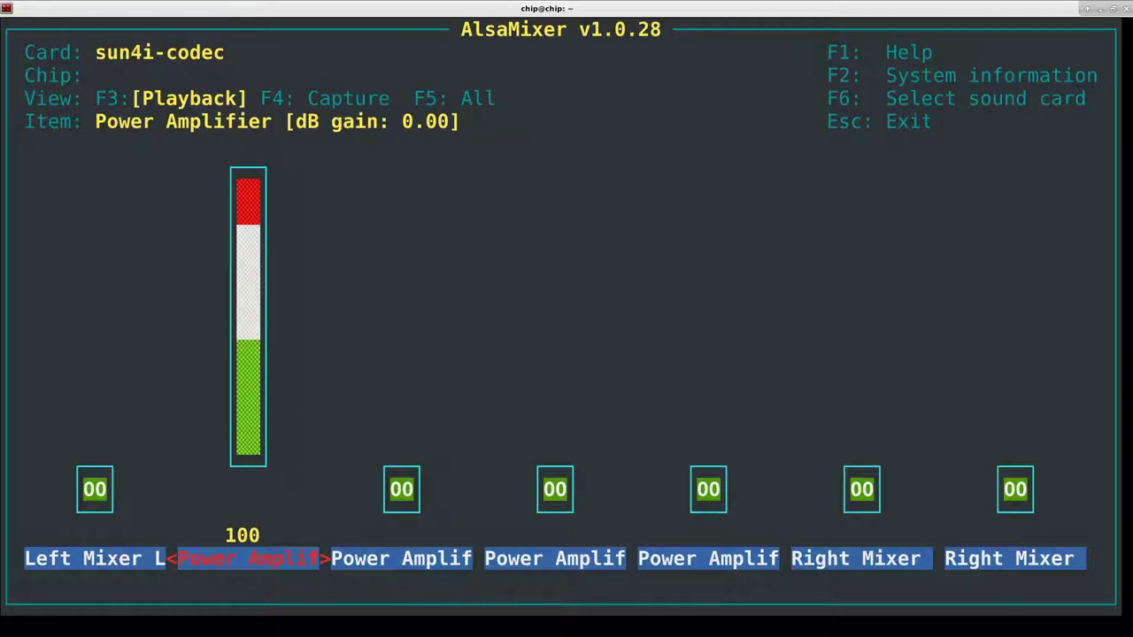
key(Down)
key(Down)
key(Down)
key(Down)
key(Down)
key(Down)
key(Down)
key(Down)
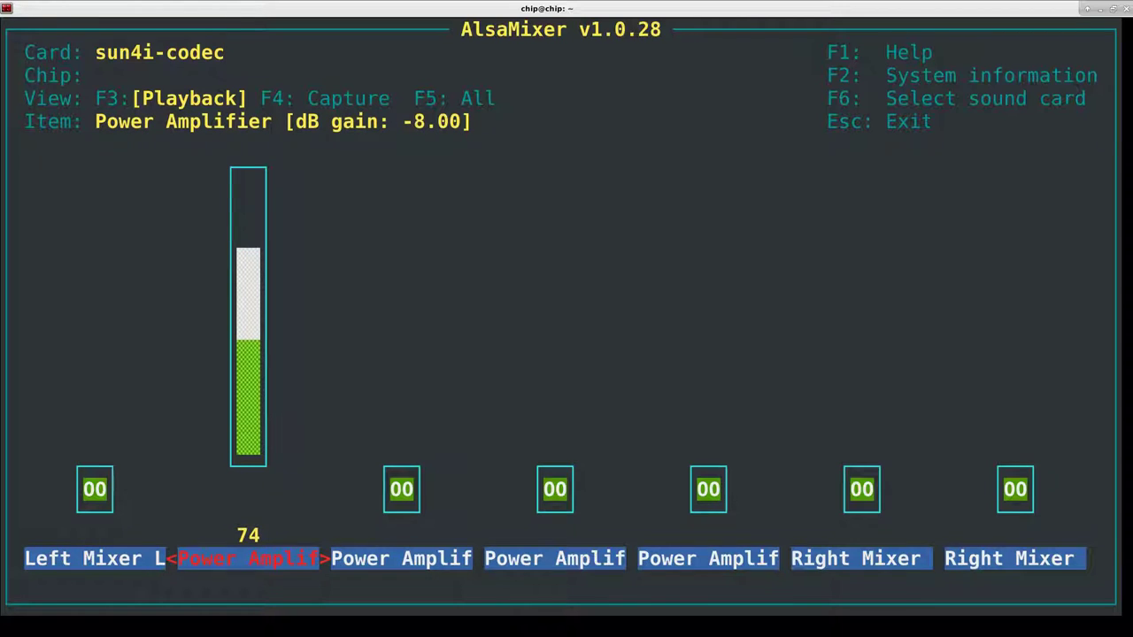
key(Up)
key(Up)
key(Up)
key(Up)
key(Up)
key(Up)
key(Up)
key(Up)
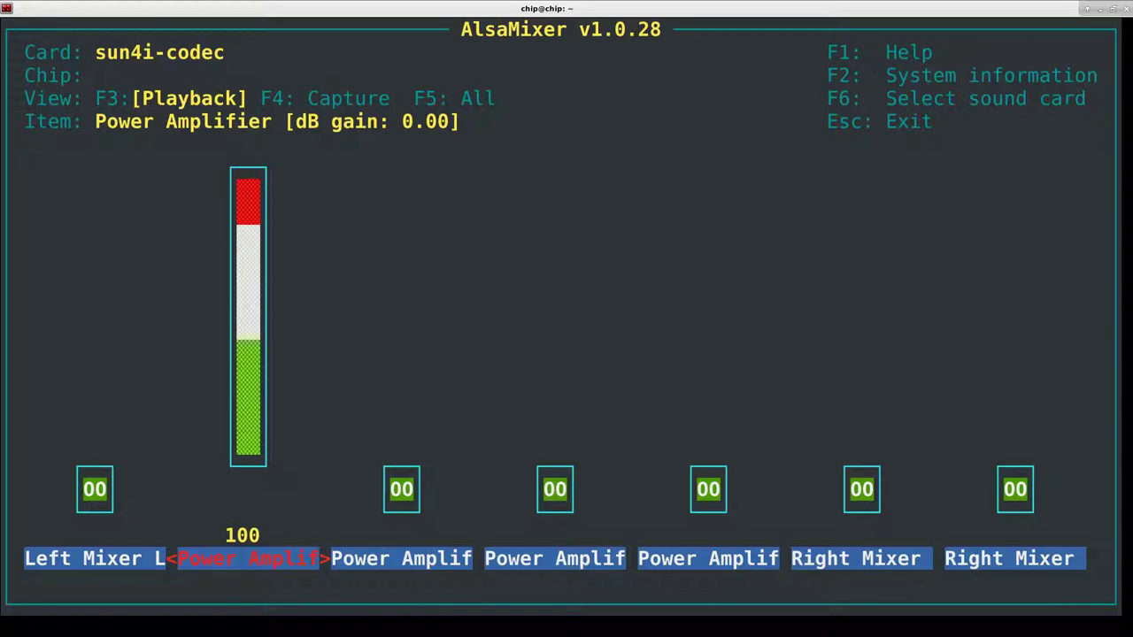
key(Escape)
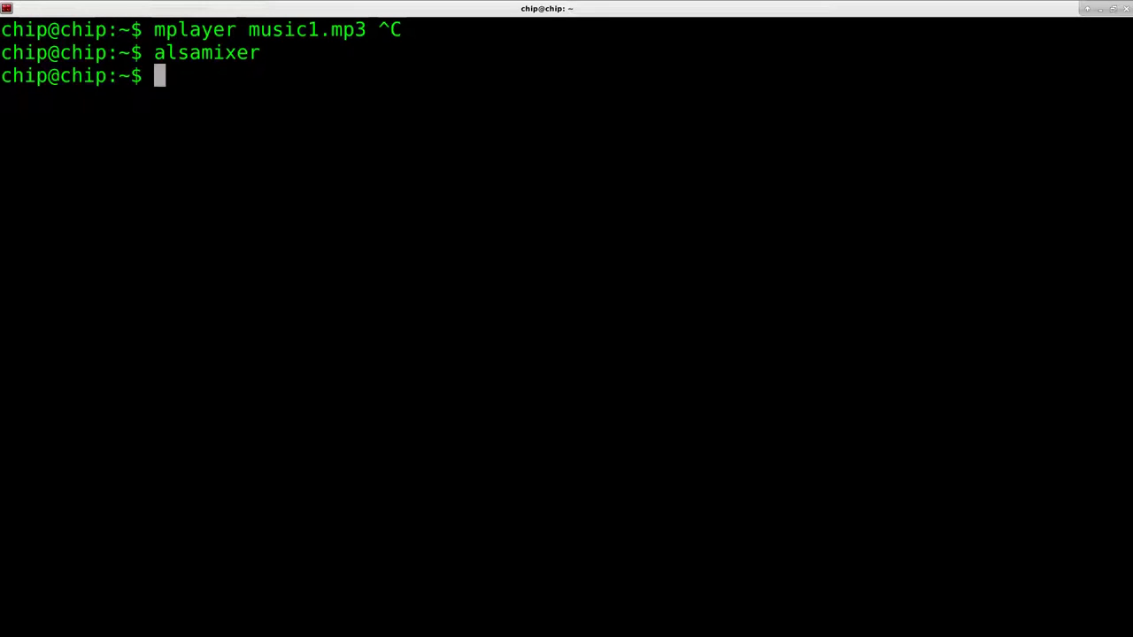
Play music1.mp3 in mplayer with volume raised to 100%, then quit after about 16 seconds.
text(mplayer mu)
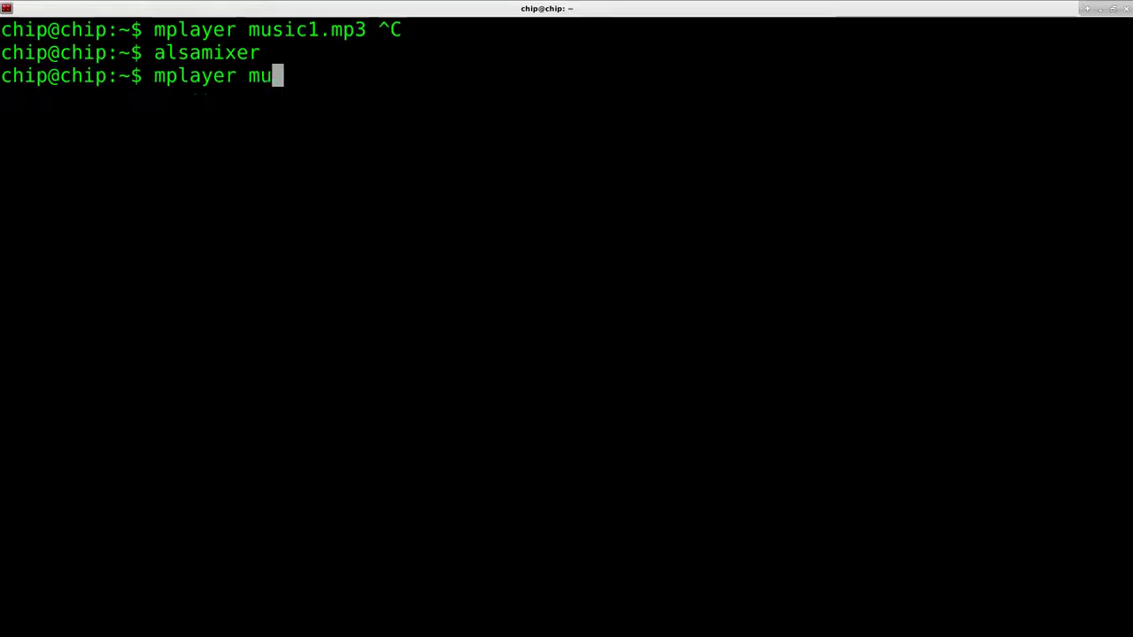
key(Tab)
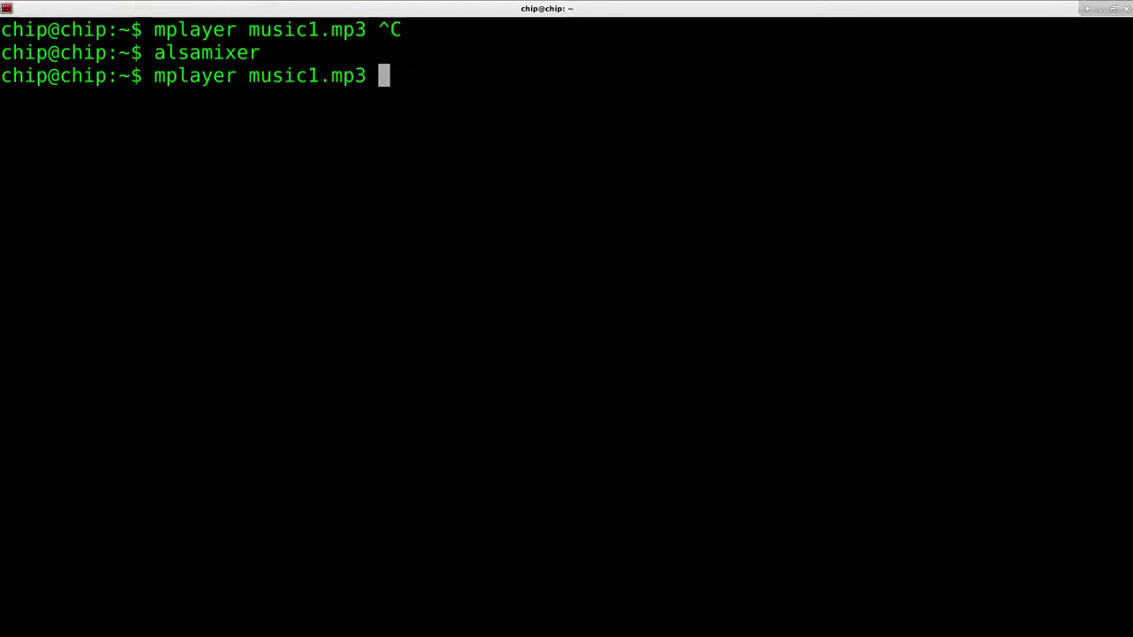
key(Return)
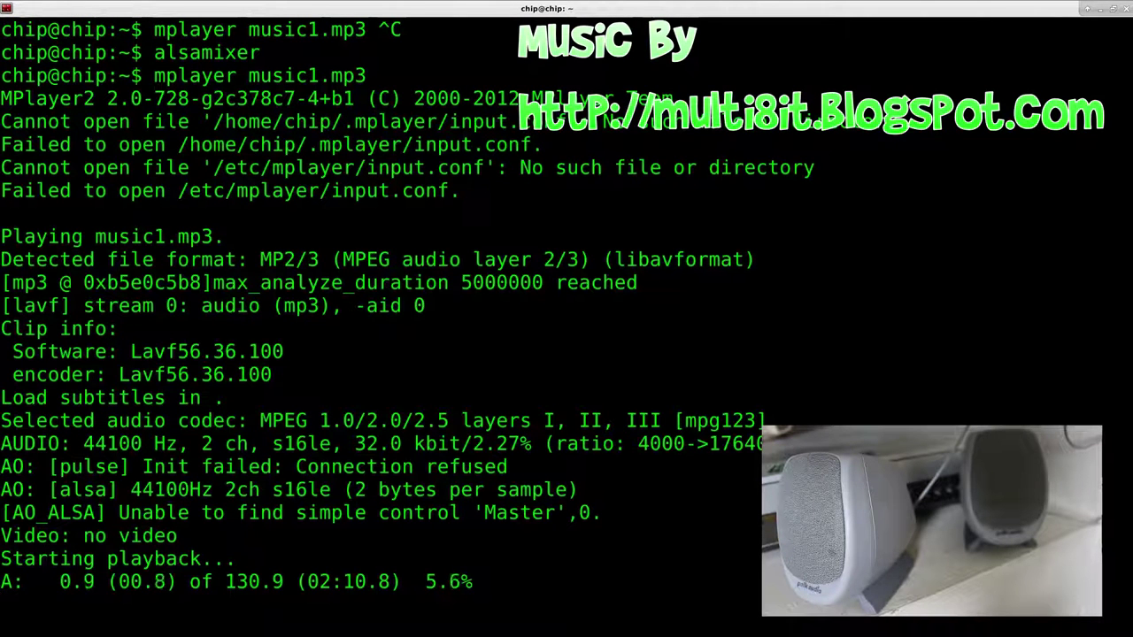
key(0)
key(0)
key(0)
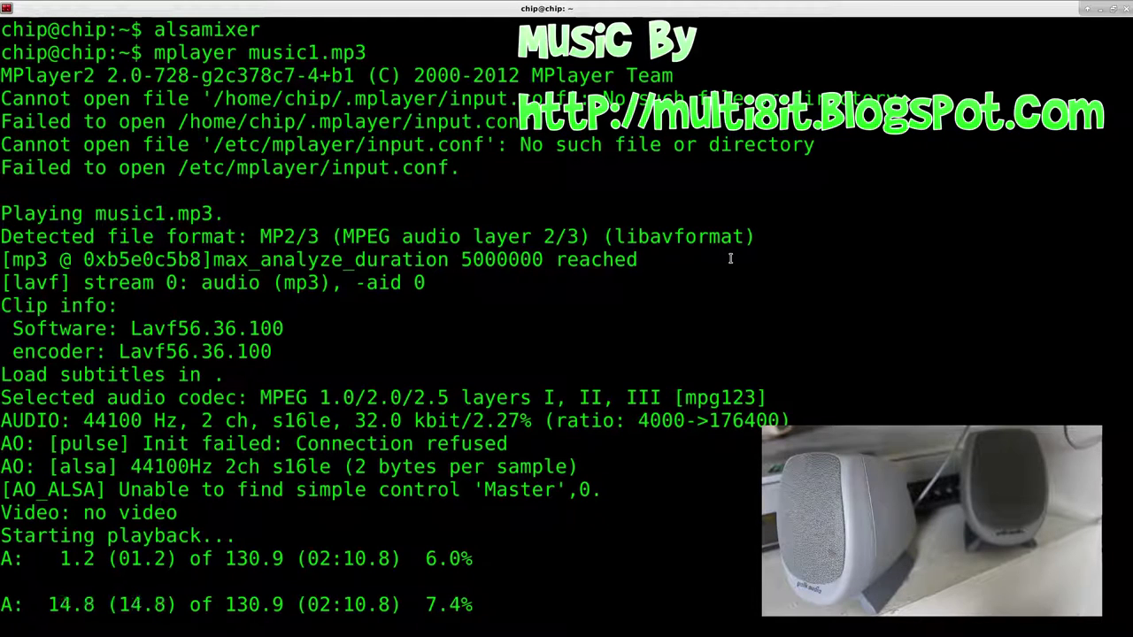
key(q)
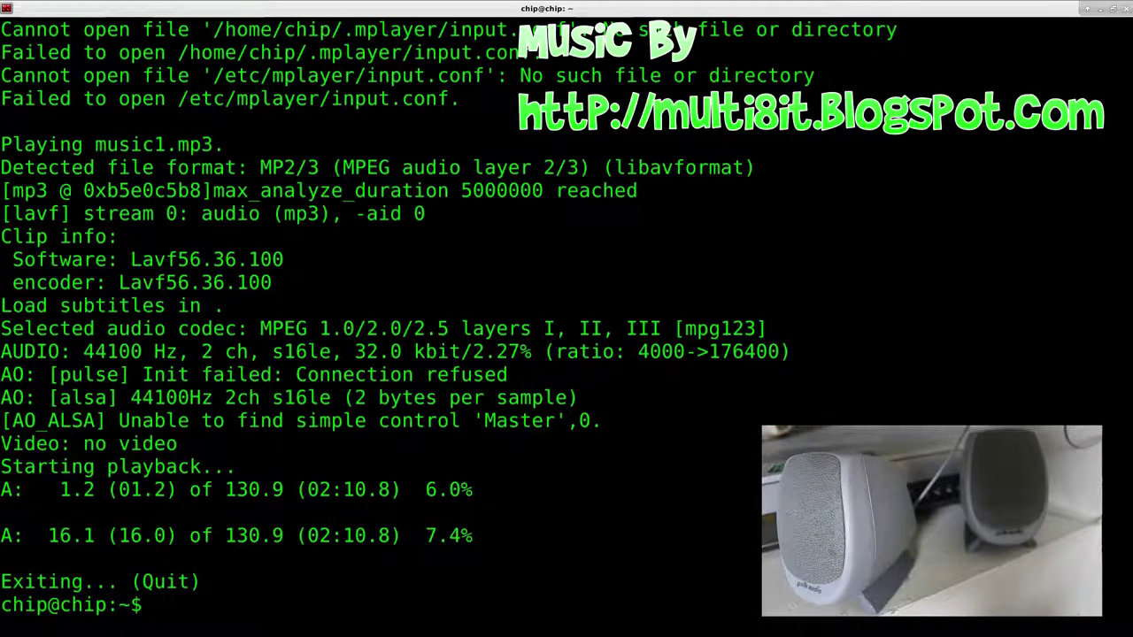